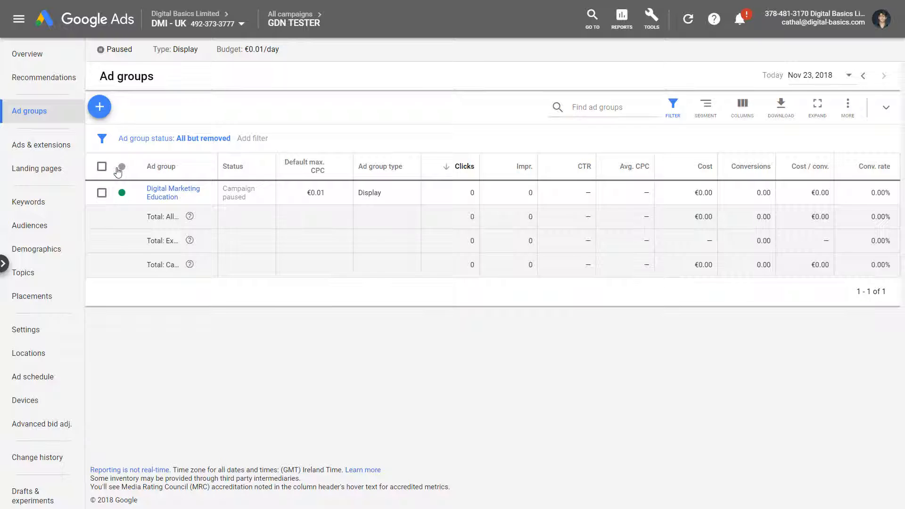
Start a new responsive display ad from the campaign's ads and extensions.
click(56, 154)
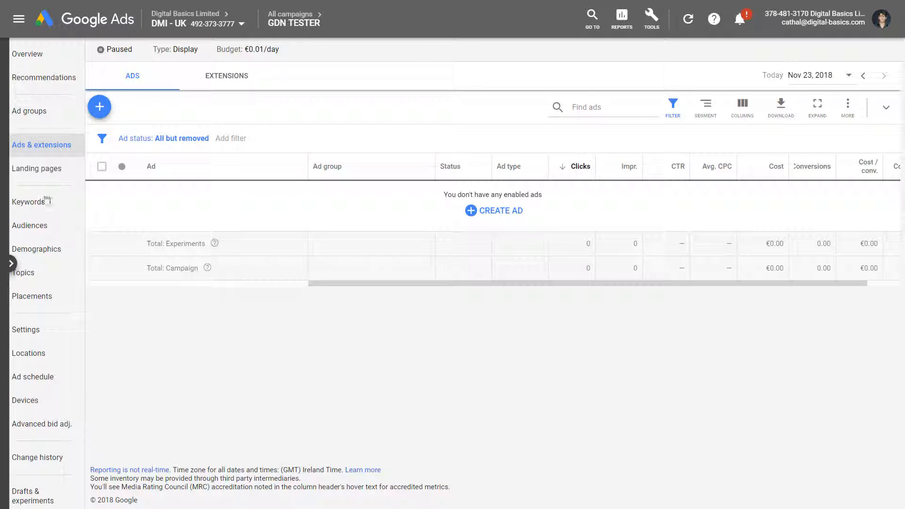
click(470, 211)
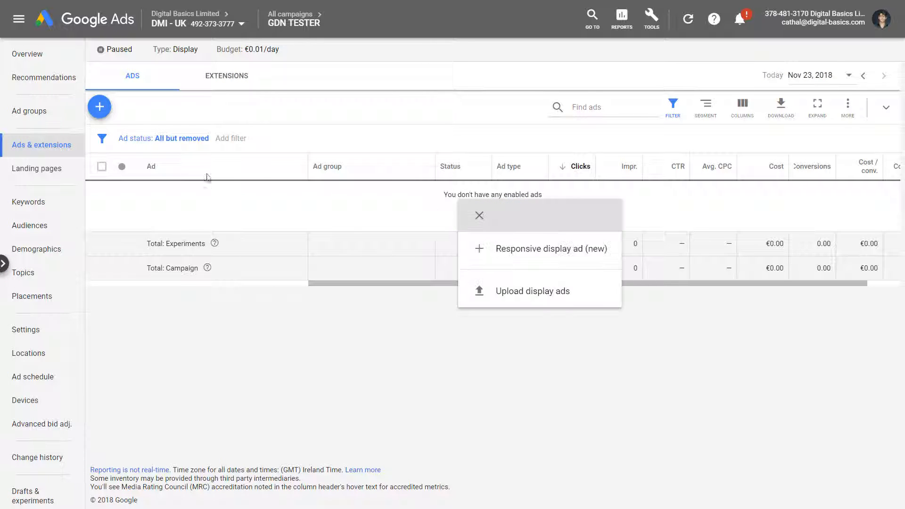
click(478, 217)
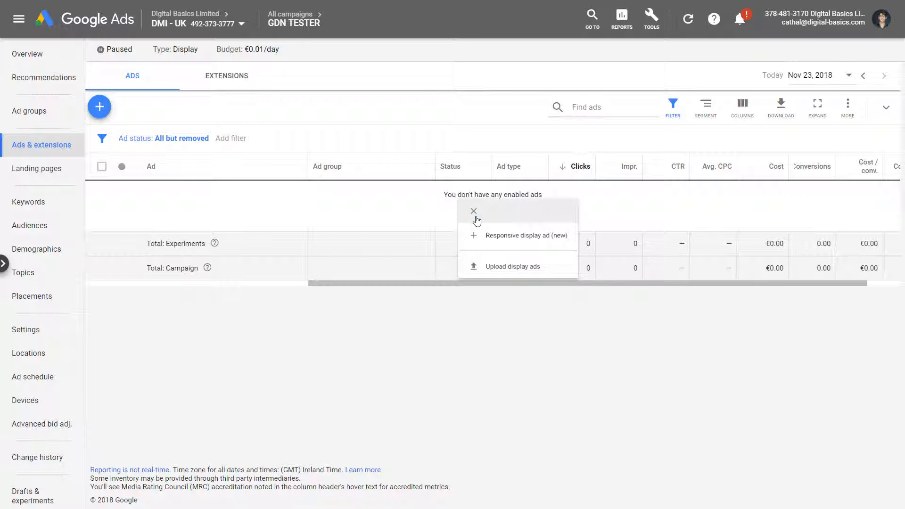
click(104, 106)
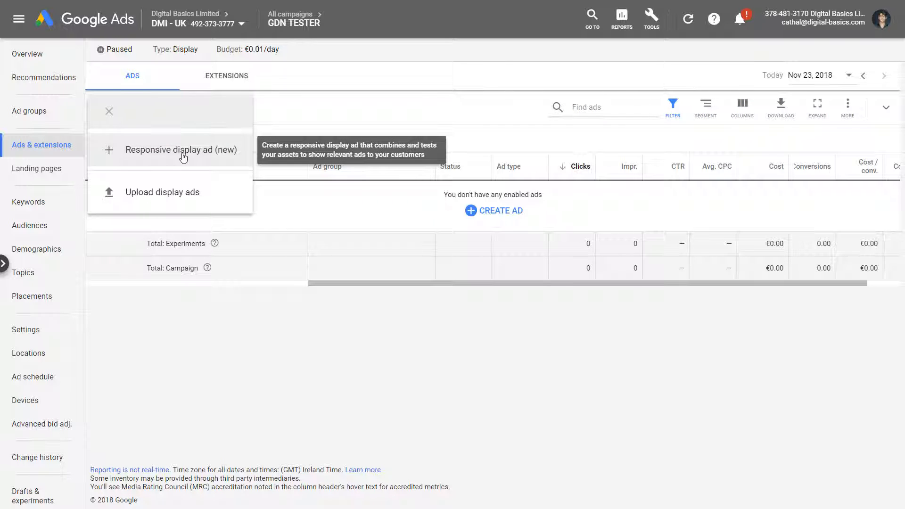
click(183, 158)
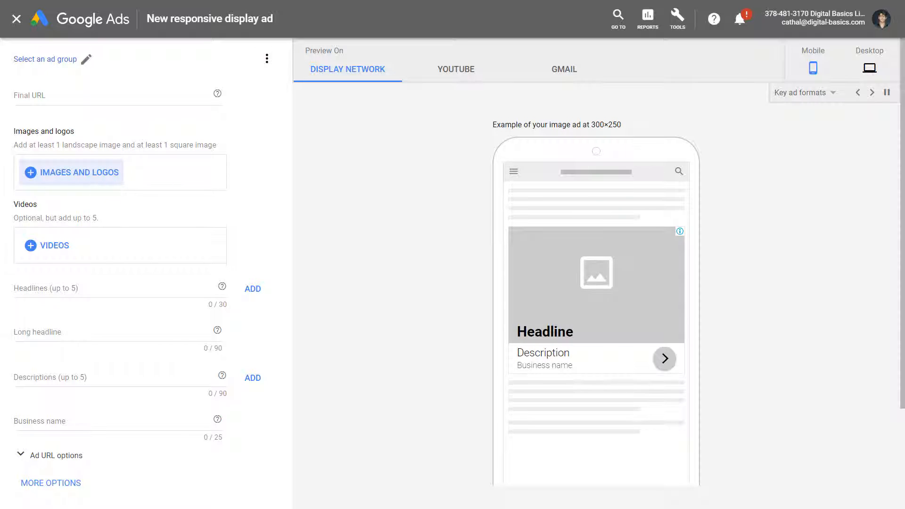
click(71, 172)
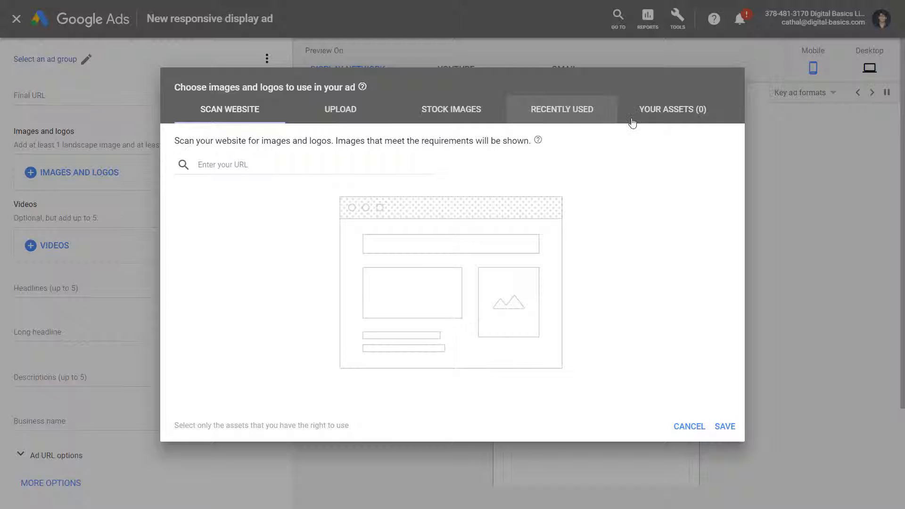
click(226, 166)
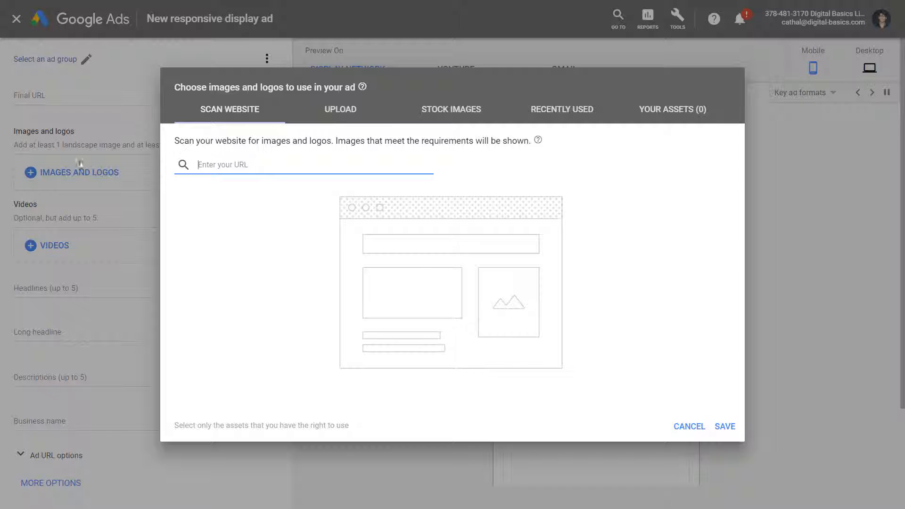
text(https://digitalmarketinginstitute.com)
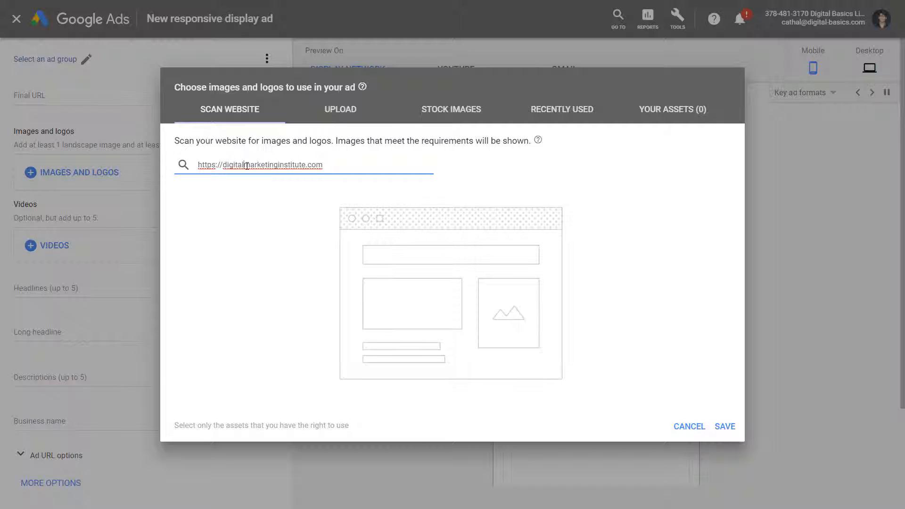
key(Return)
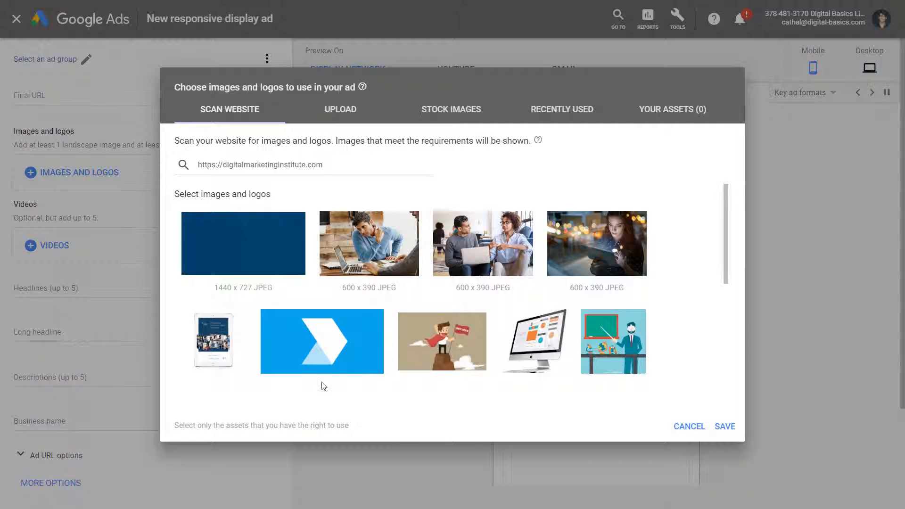
Use the 144 x 144 PNG blue arrow graphic as the ad's logo in 1:1 format.
scroll(316, 370, down, 2)
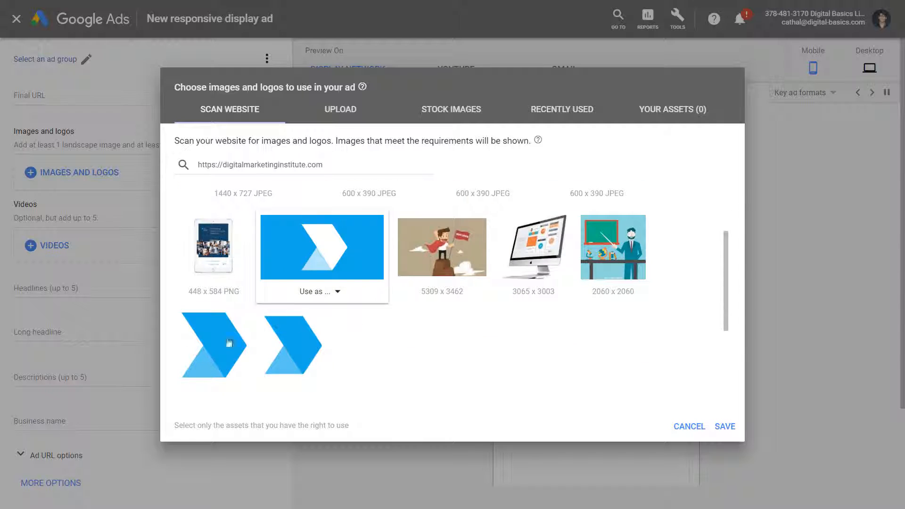
scroll(290, 321, down, 1)
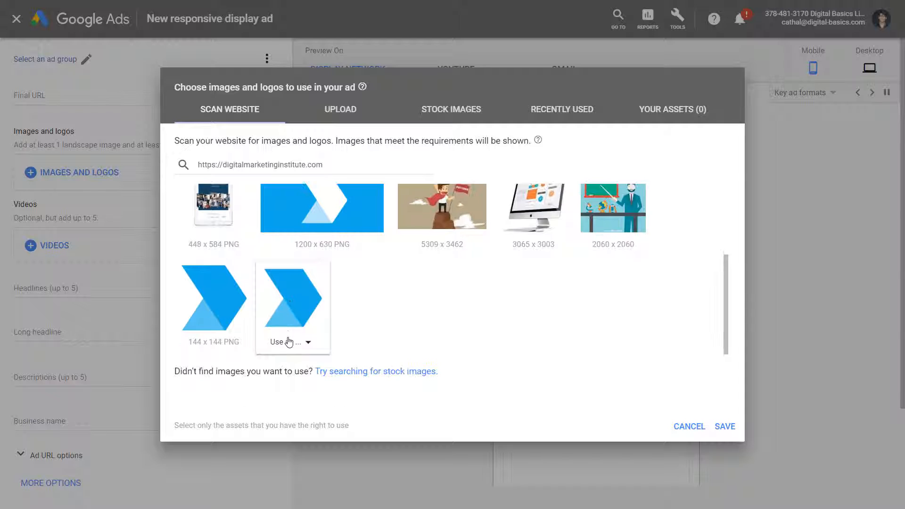
click(219, 343)
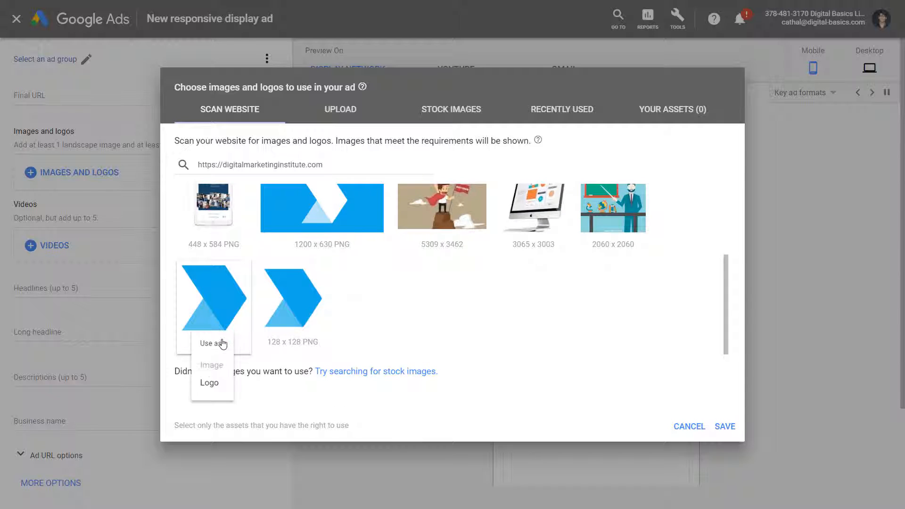
click(211, 385)
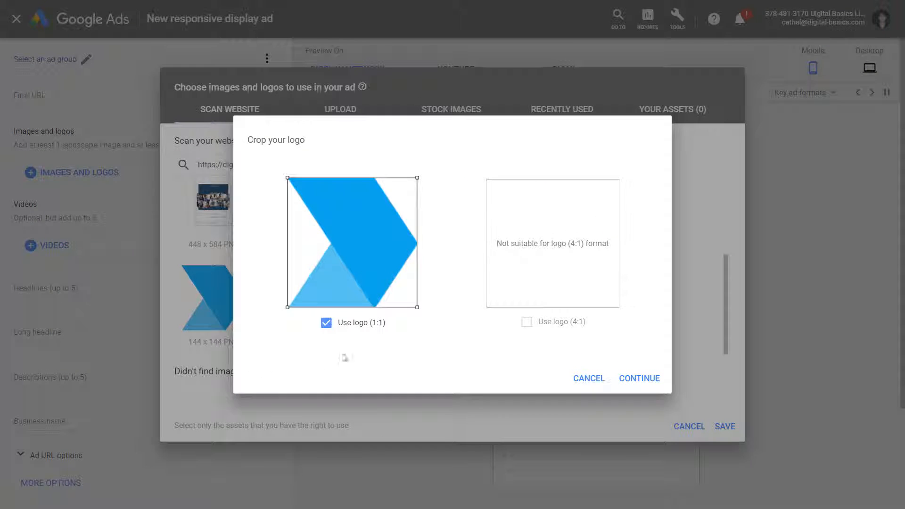
click(637, 377)
Add the desktop computer picture as landscape and square images, moving the landscape crop to the picture's upper edge, and save the assets.
scroll(486, 324, up, 3)
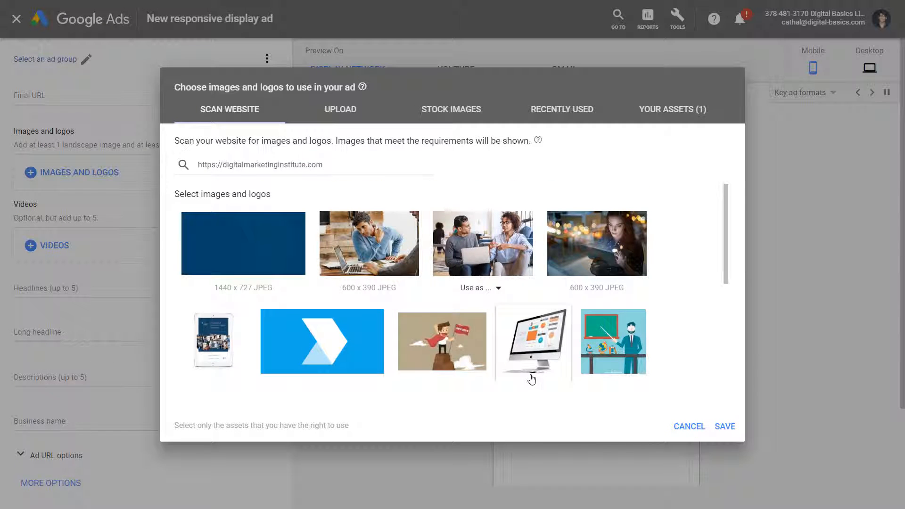
scroll(530, 375, down, 1)
click(527, 338)
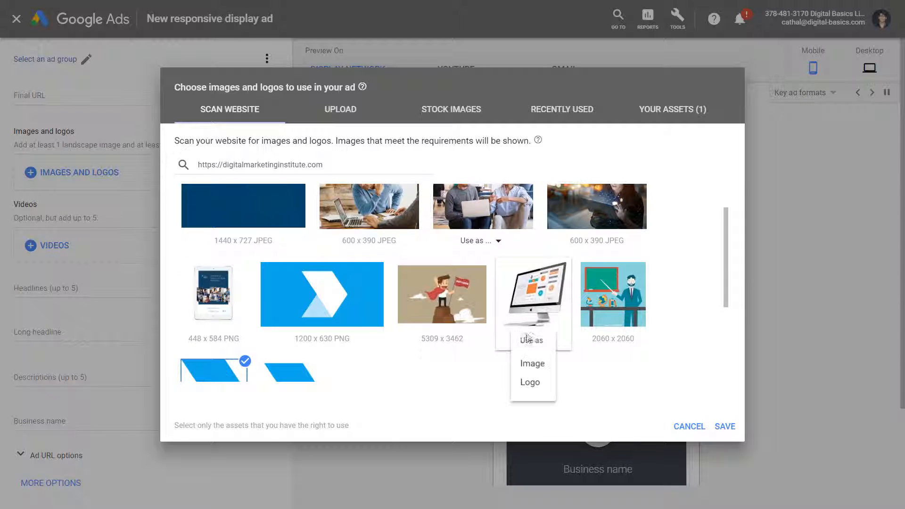
click(528, 363)
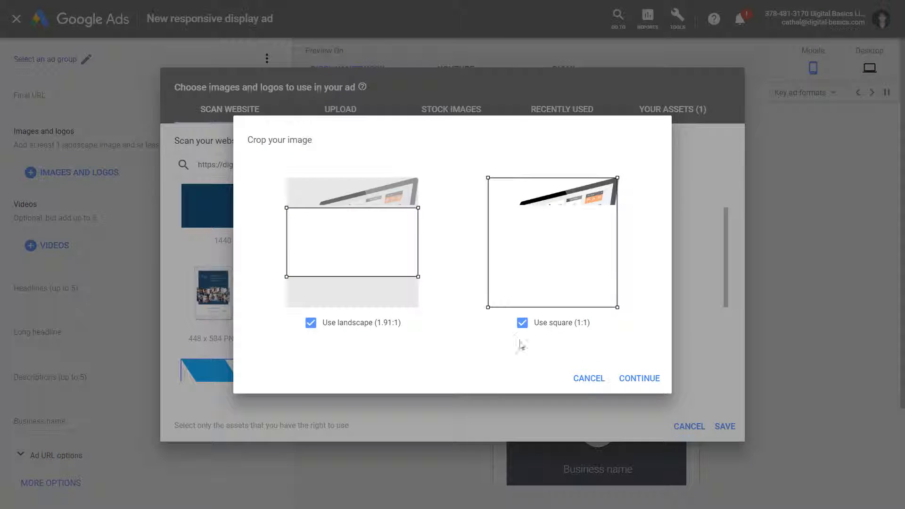
drag(365, 221, 374, 190)
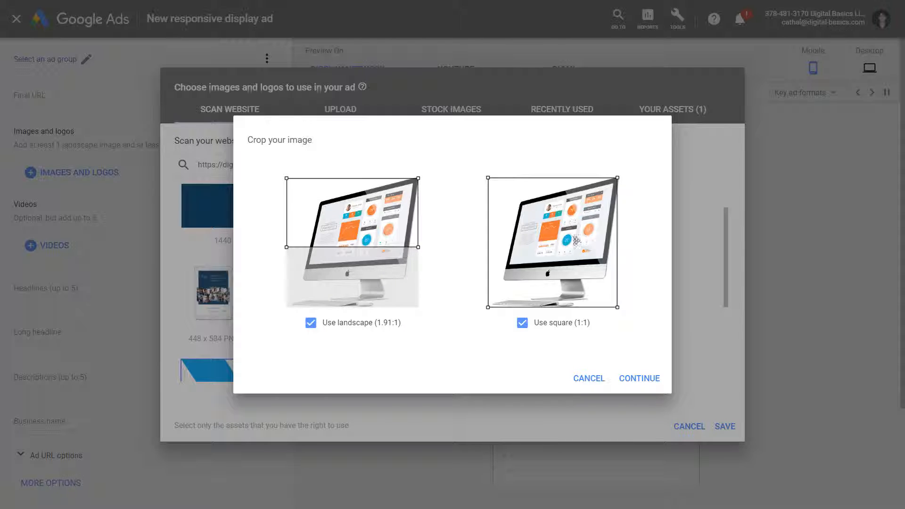
click(643, 379)
click(725, 426)
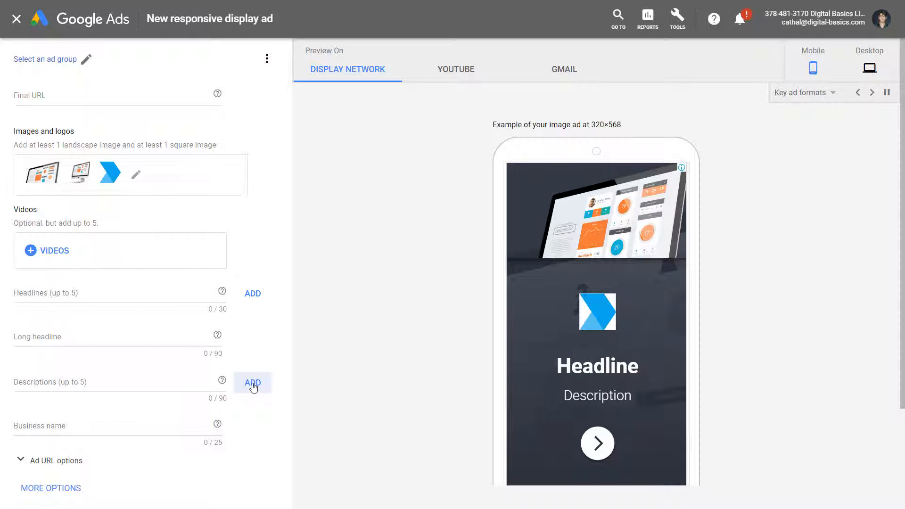
Add a second description field and enter the headlines "Digital Markeing Courses", "Succeed in Digital Marketing" and "80% of Our Grads were Promoted".
click(253, 385)
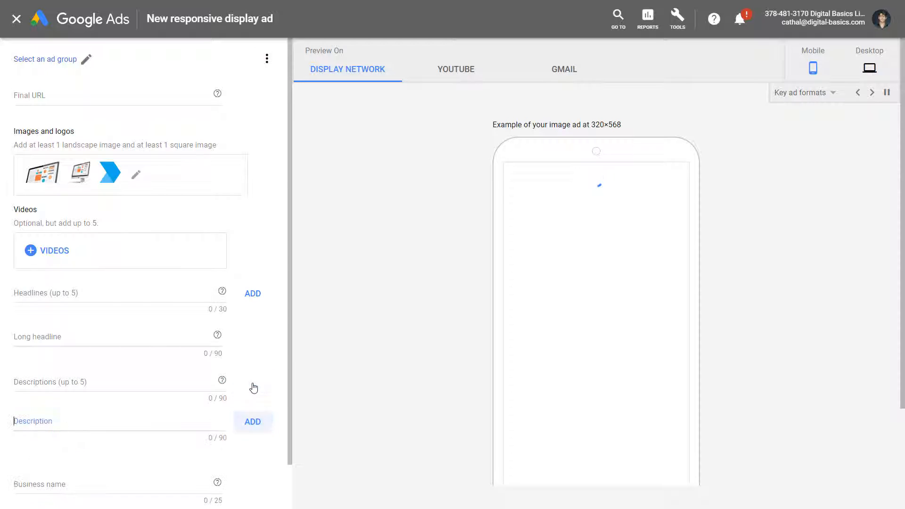
scroll(230, 404, down, 1)
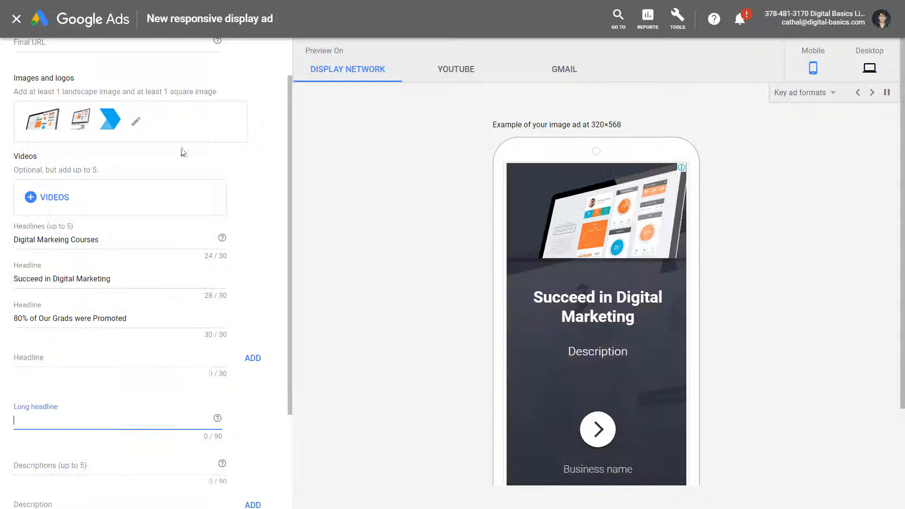
click(133, 258)
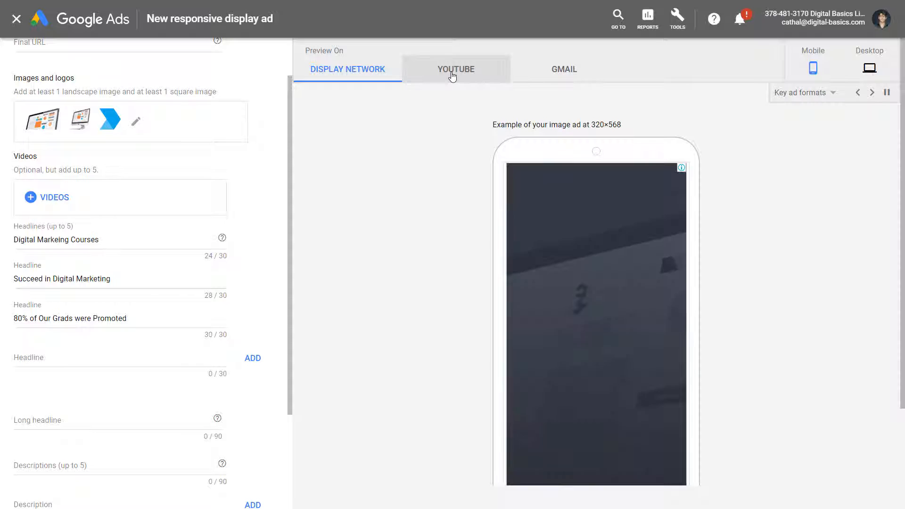
Preview the ad on YouTube and Gmail for mobile, then on Gmail, YouTube and the Display Network for desktop.
click(454, 75)
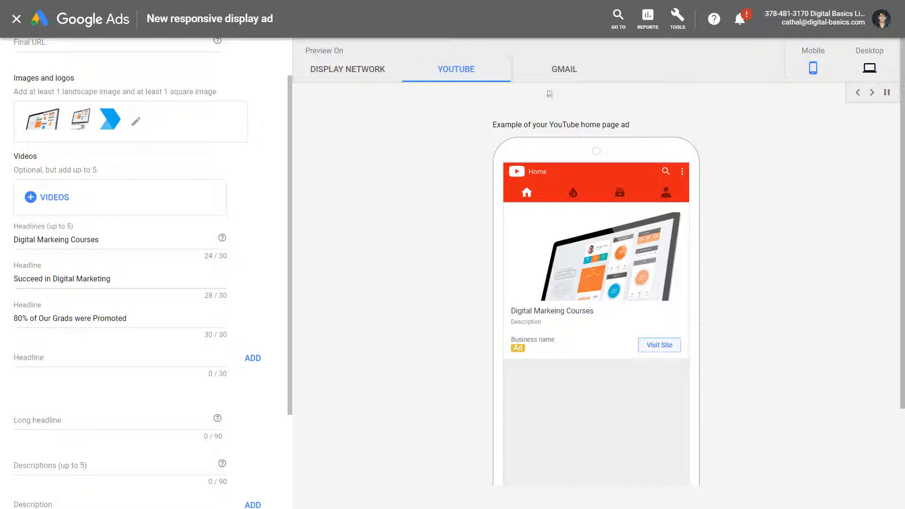
click(571, 78)
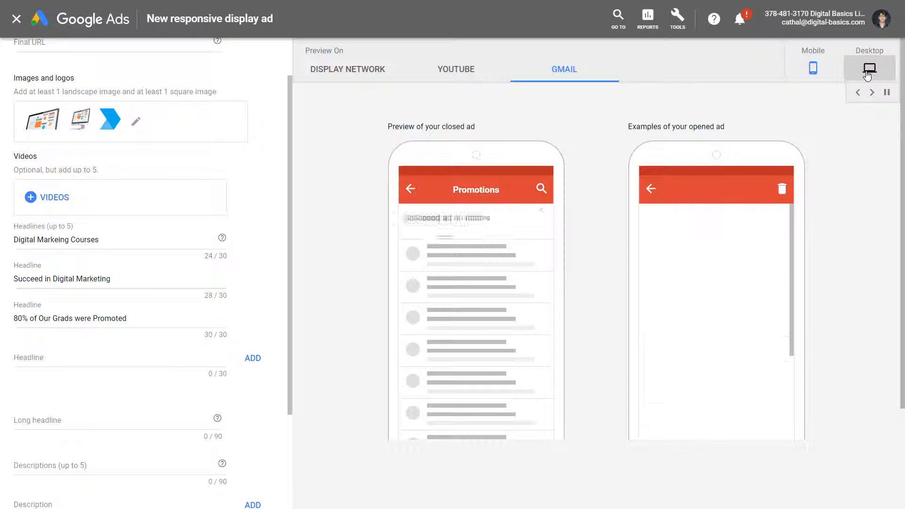
click(868, 71)
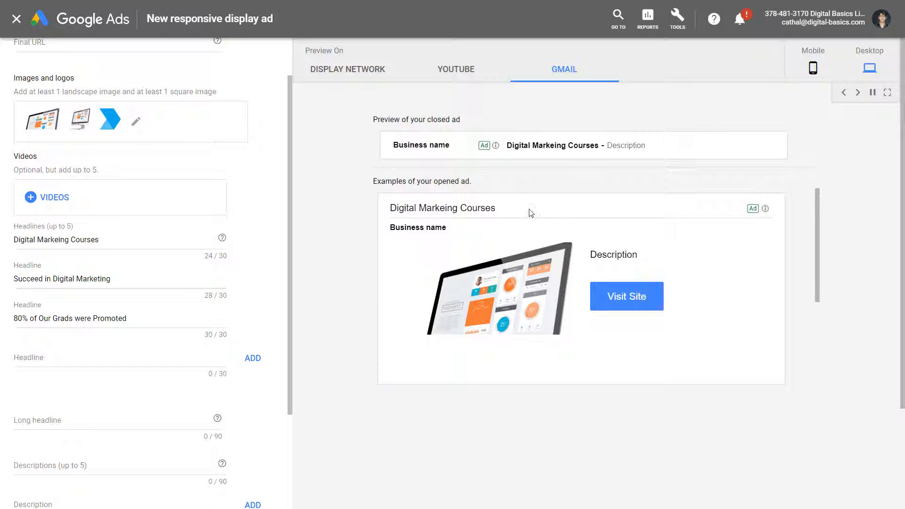
click(449, 71)
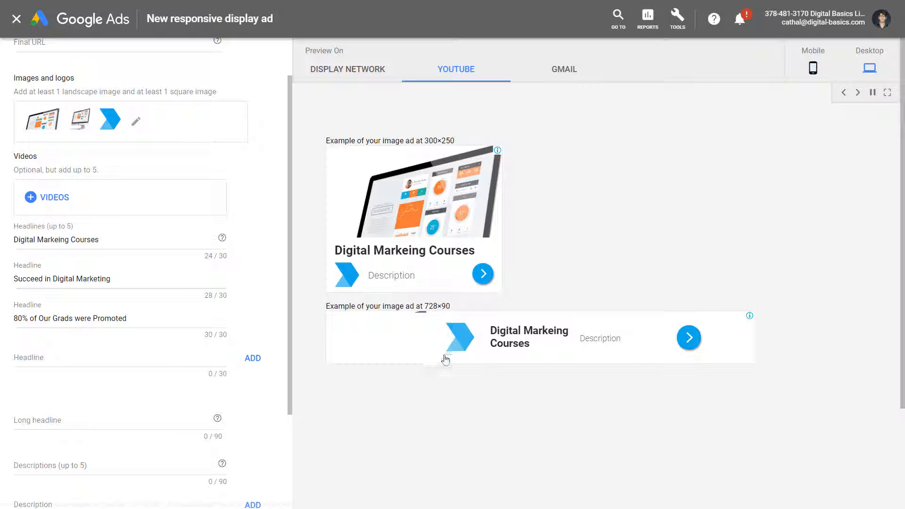
click(371, 74)
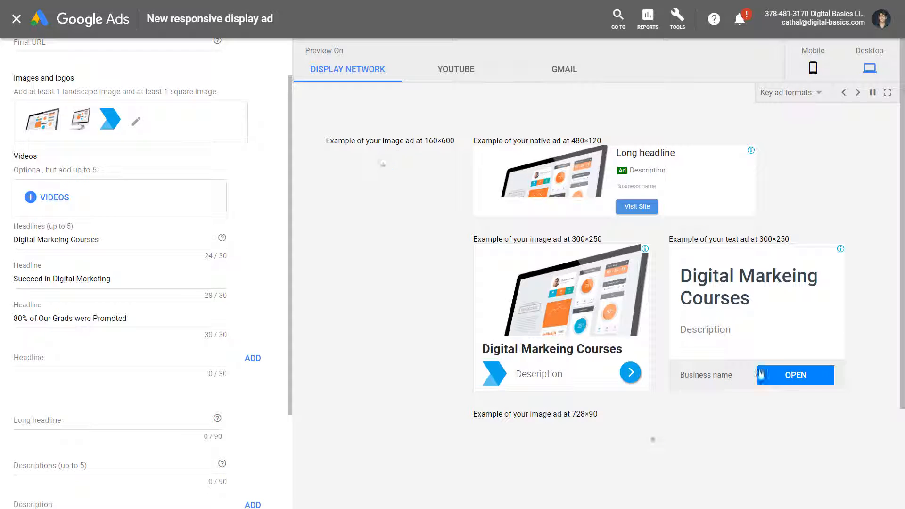
Open the ad's additional options for call to action text and custom colors.
scroll(198, 362, down, 3)
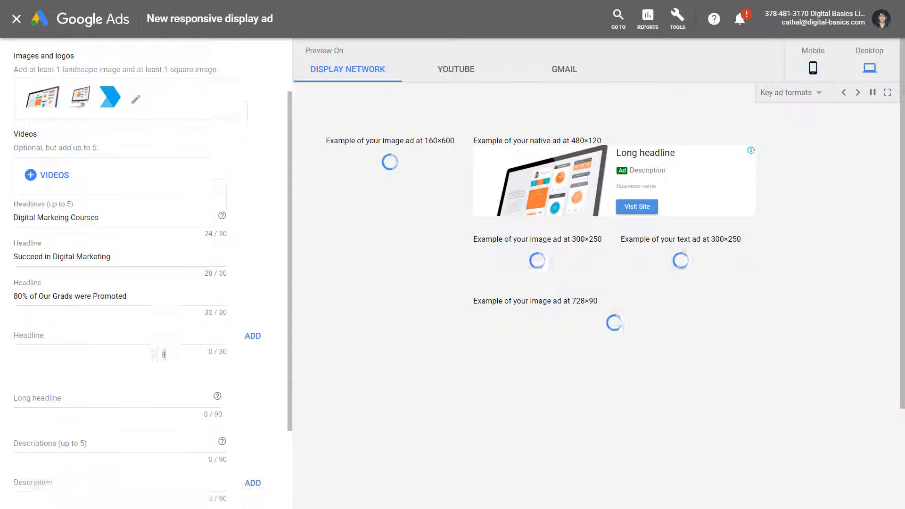
scroll(160, 363, down, 1)
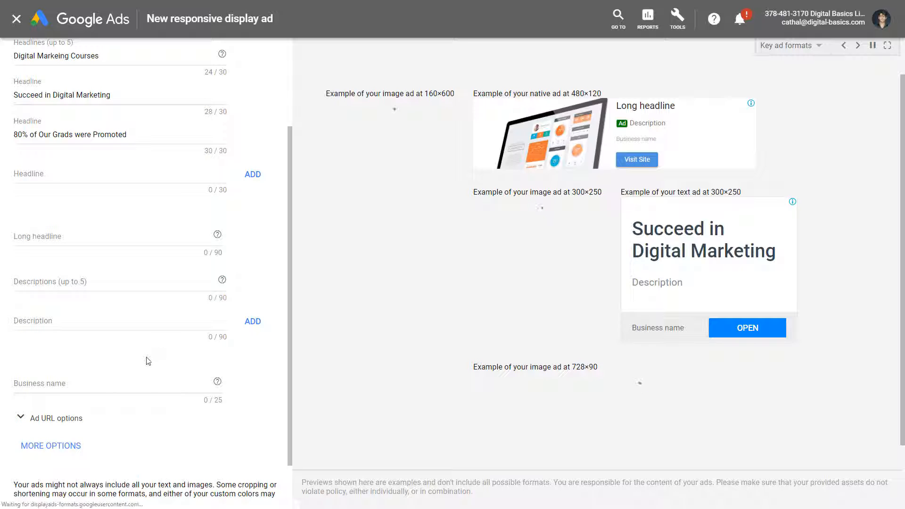
click(51, 445)
scroll(188, 400, down, 1)
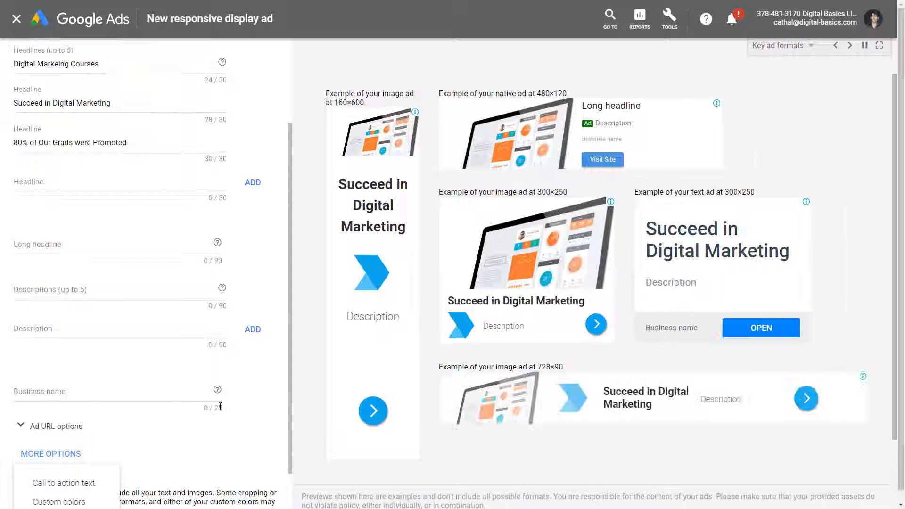
scroll(199, 407, down, 1)
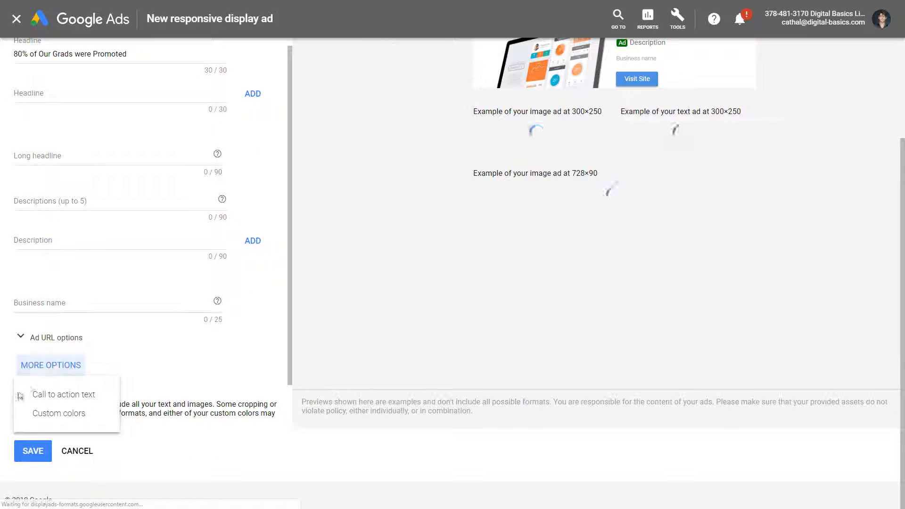